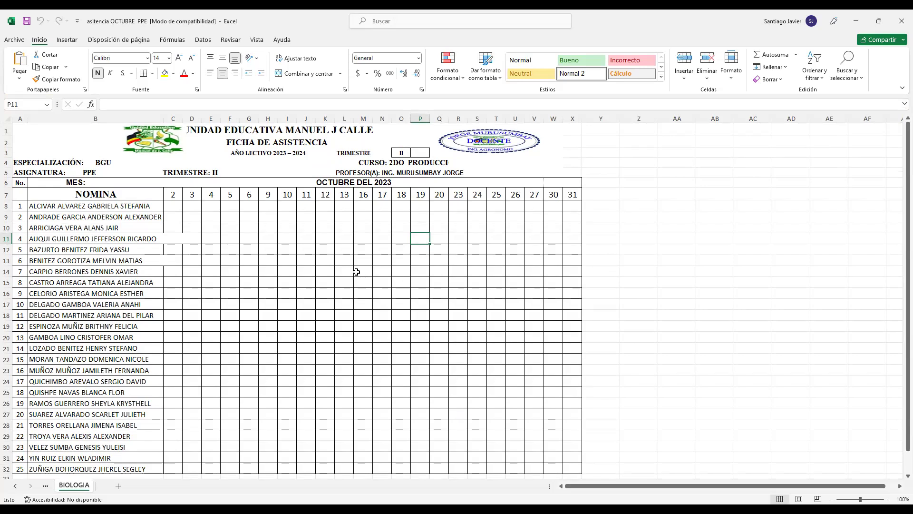
# Enter F for students 1 to 3 in the October 12 column, cells K8 to K10.
pyautogui.click(328, 195)
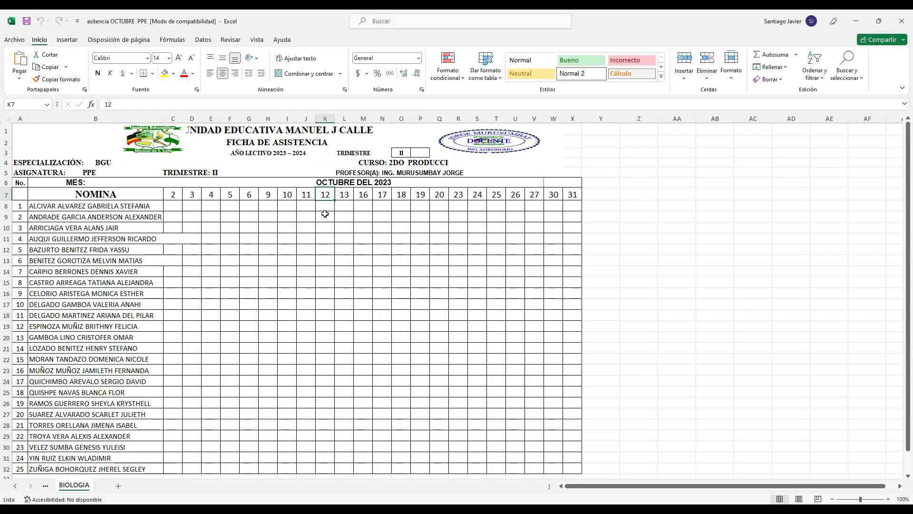
pyautogui.click(325, 206)
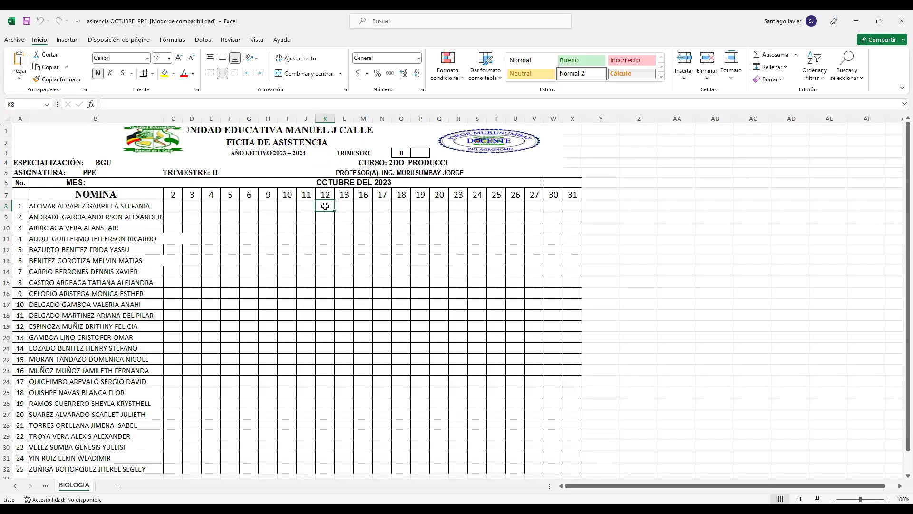
pyautogui.write('F')
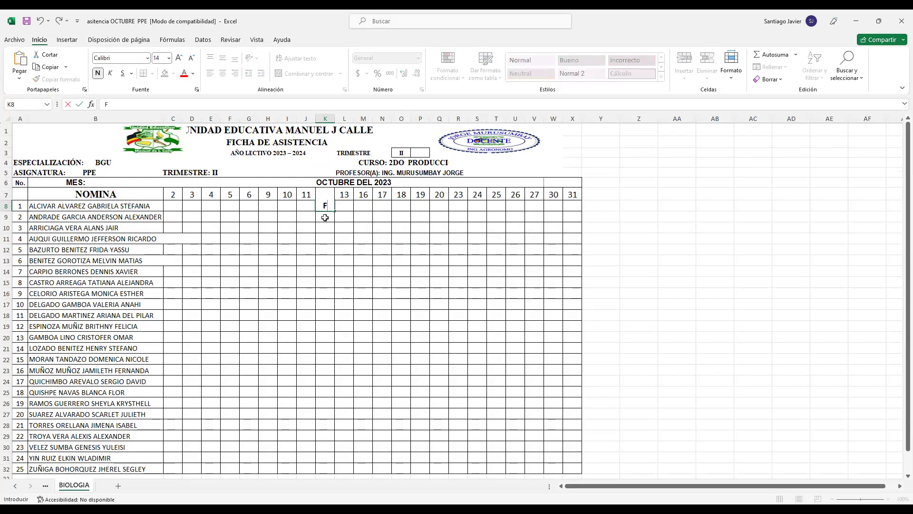
pyautogui.click(325, 217)
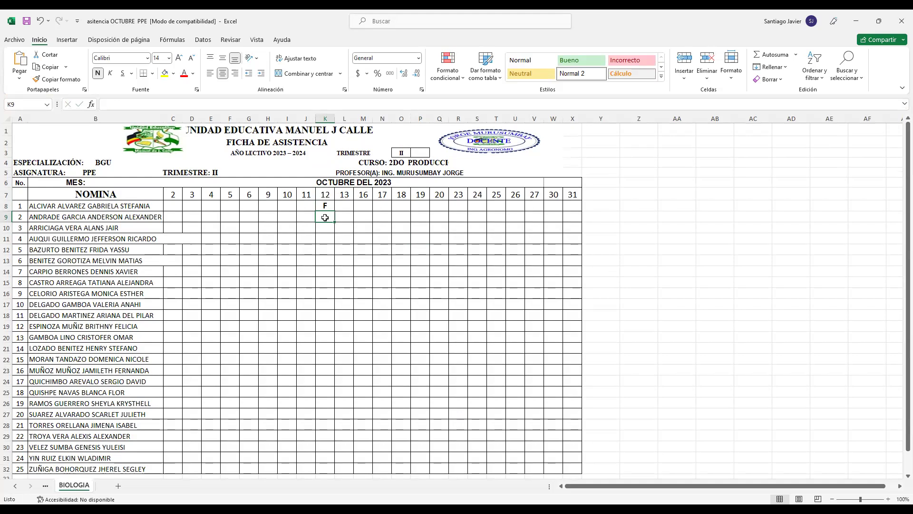
pyautogui.write('F')
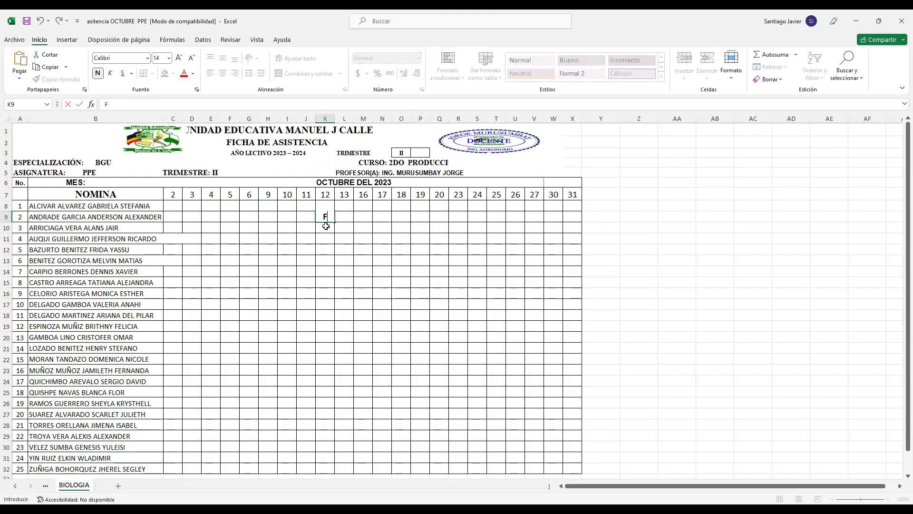
pyautogui.click(326, 226)
pyautogui.hotkey('ctrl', 'z')
pyautogui.click(326, 227)
pyautogui.write('F')
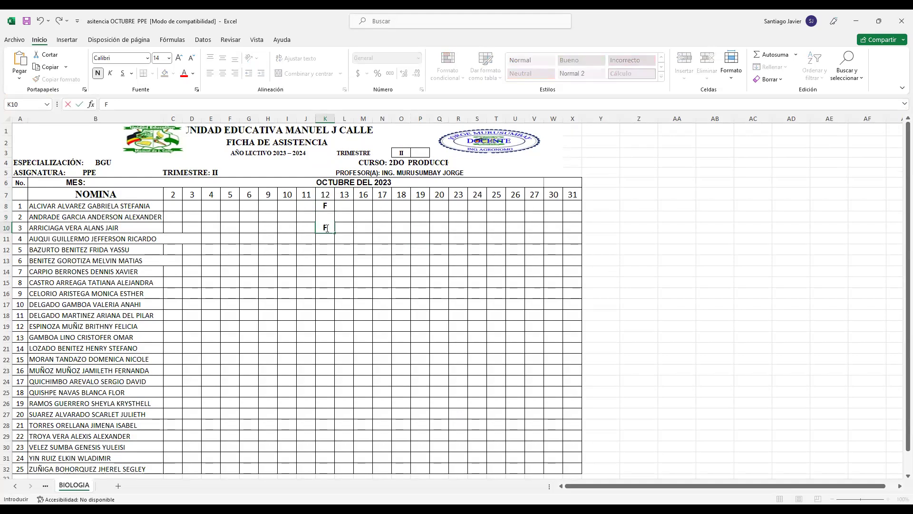
pyautogui.press('Escape')
pyautogui.hotkey('ctrl', 'y')
# Enter F for students 4 to 6 in the October 12 column, cells K11 to K13.
pyautogui.click(328, 238)
pyautogui.write('F')
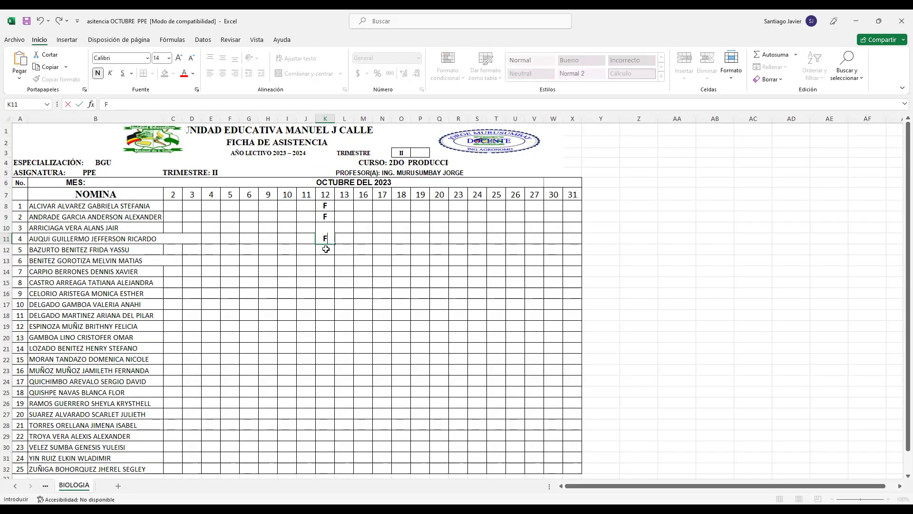
pyautogui.click(327, 249)
pyautogui.write('F')
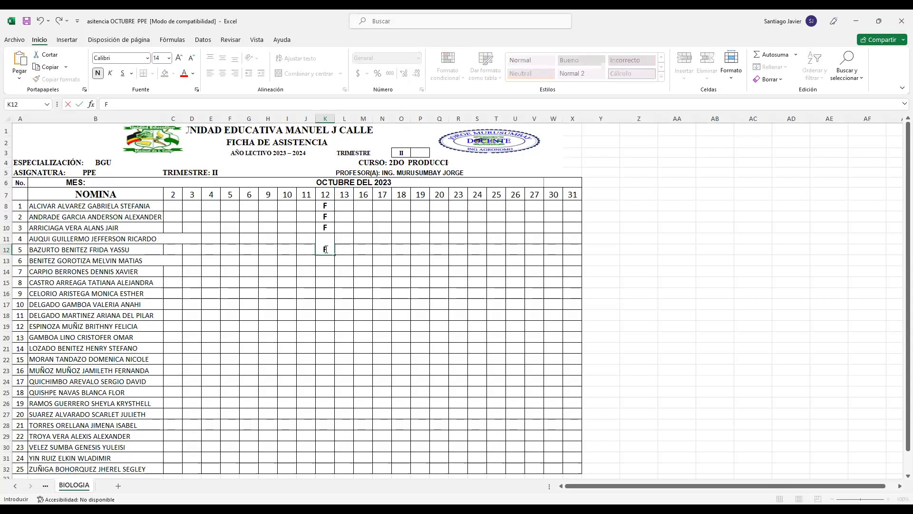
pyautogui.click(327, 260)
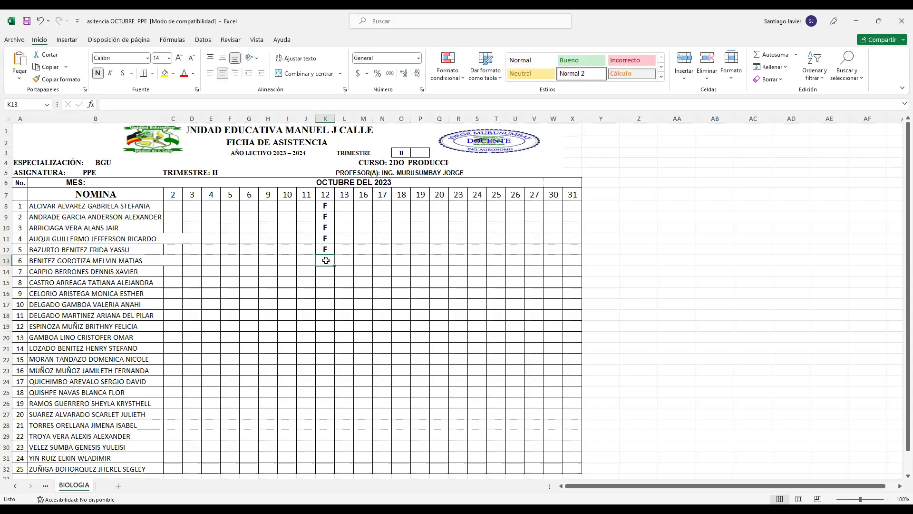
pyautogui.write('F')
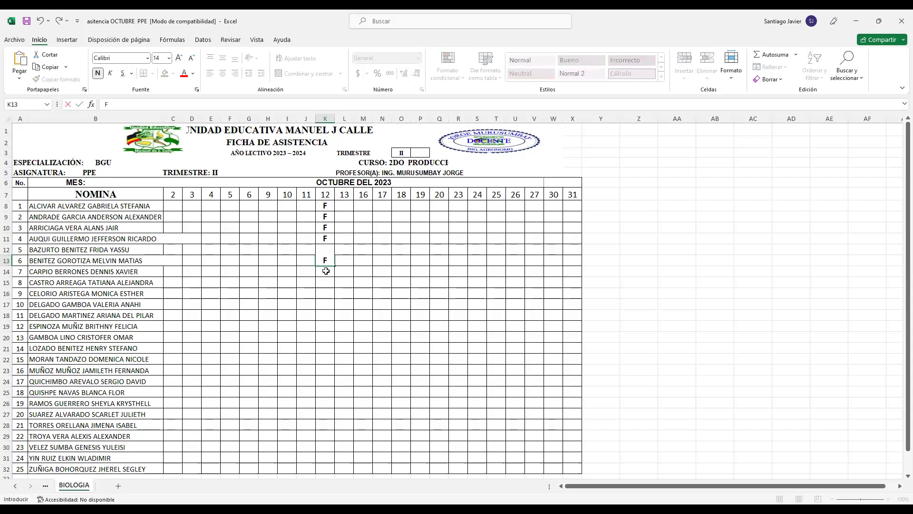
# Colour the names of students 7 and 17 red, in cells B14 and B24.
pyautogui.click(110, 270)
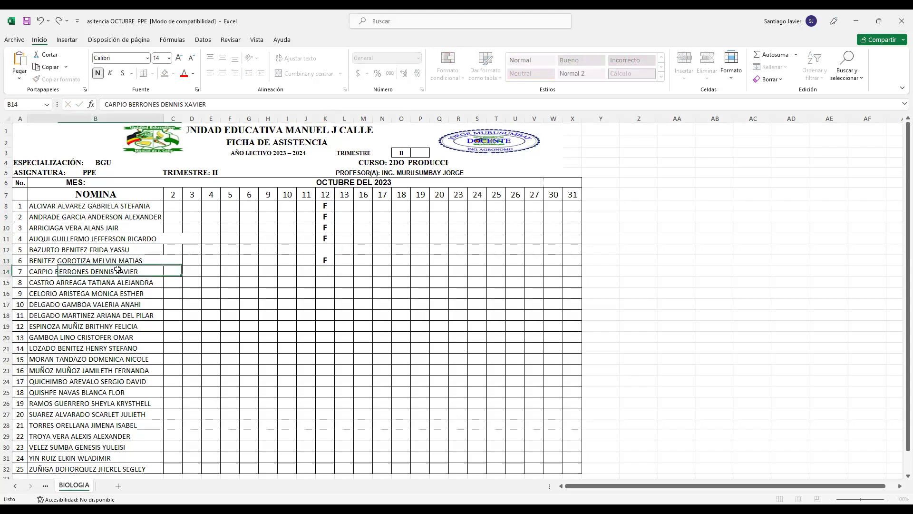
pyautogui.click(184, 73)
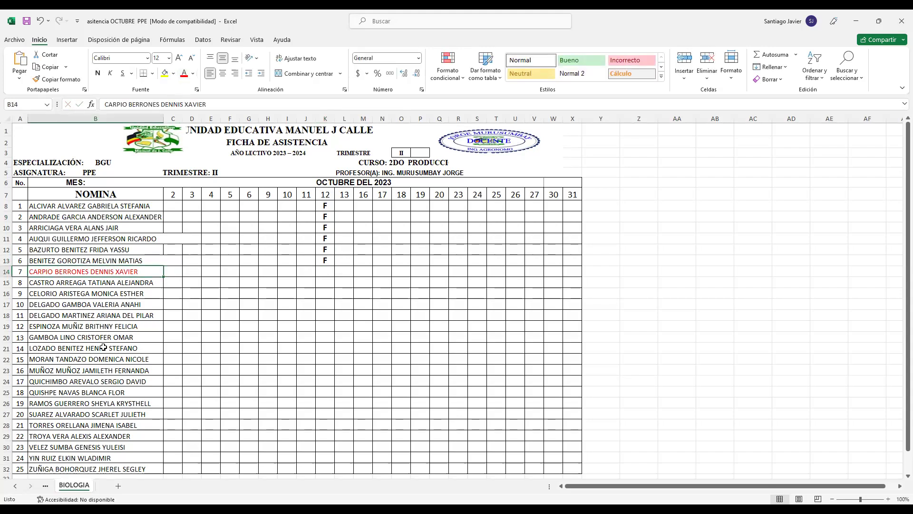
pyautogui.click(105, 381)
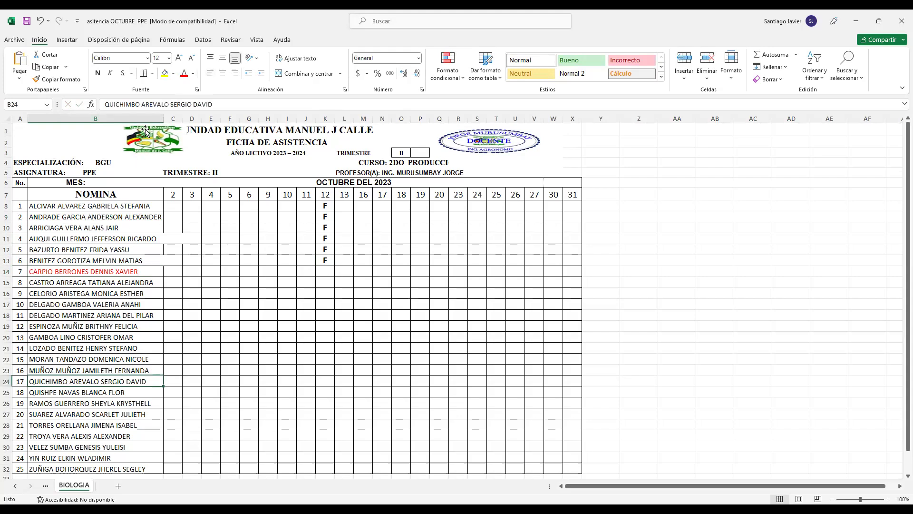
pyautogui.click(183, 73)
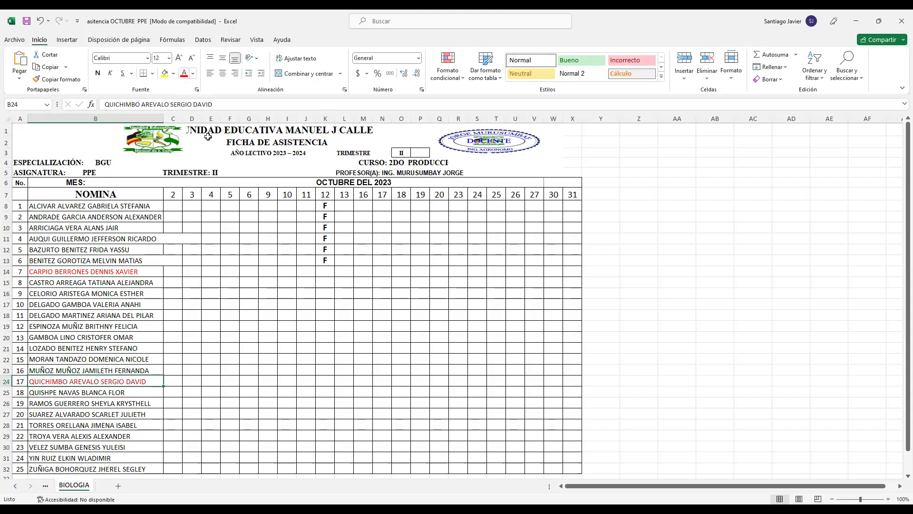
# In the October 12 column, enter F for student 8 and P for students 9 and 10, cells K15 to K17.
pyautogui.click(325, 283)
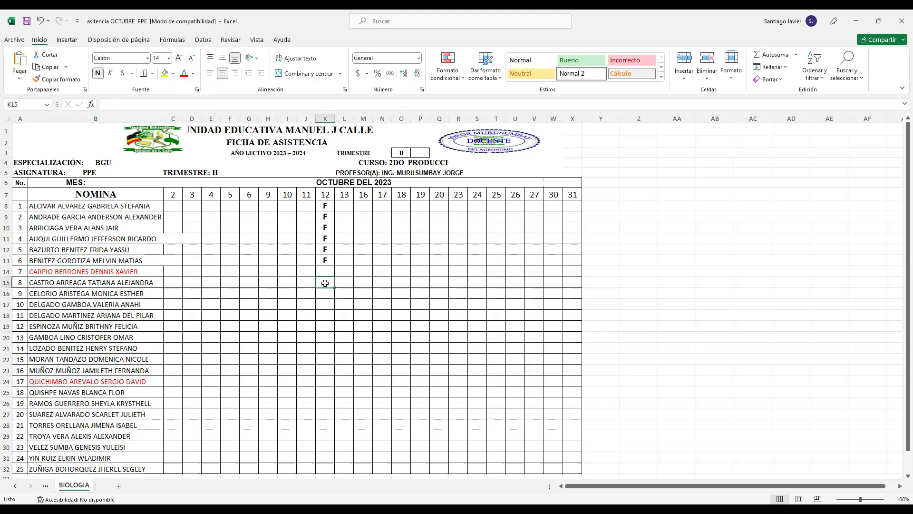
pyautogui.write('F')
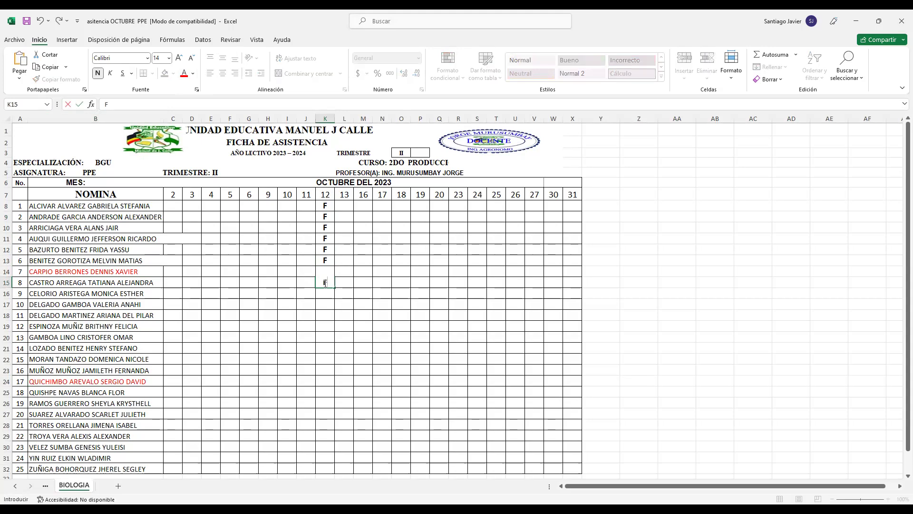
pyautogui.click(324, 292)
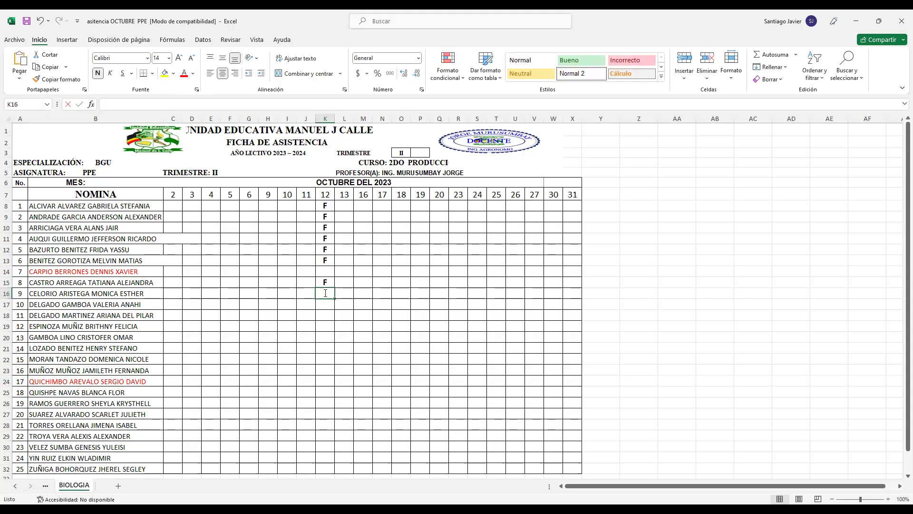
pyautogui.write('F')
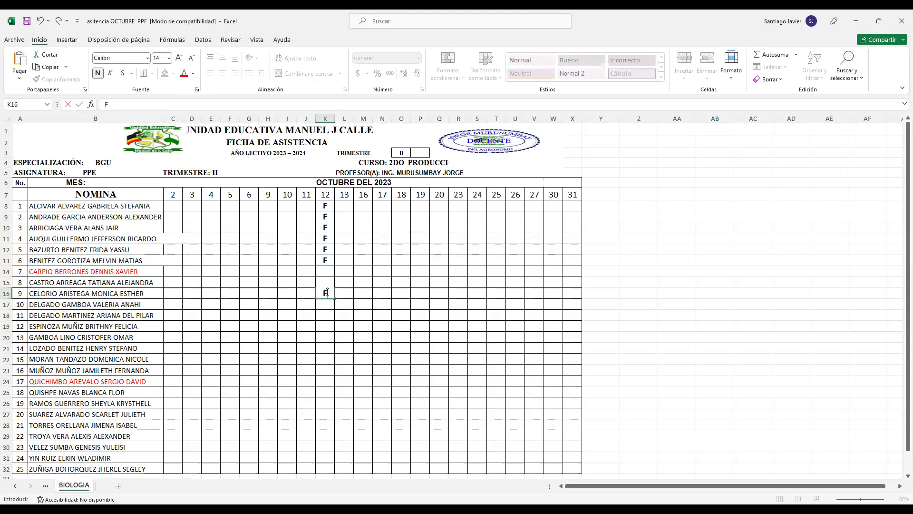
pyautogui.press('BackSpace')
pyautogui.write('P')
pyautogui.click(326, 303)
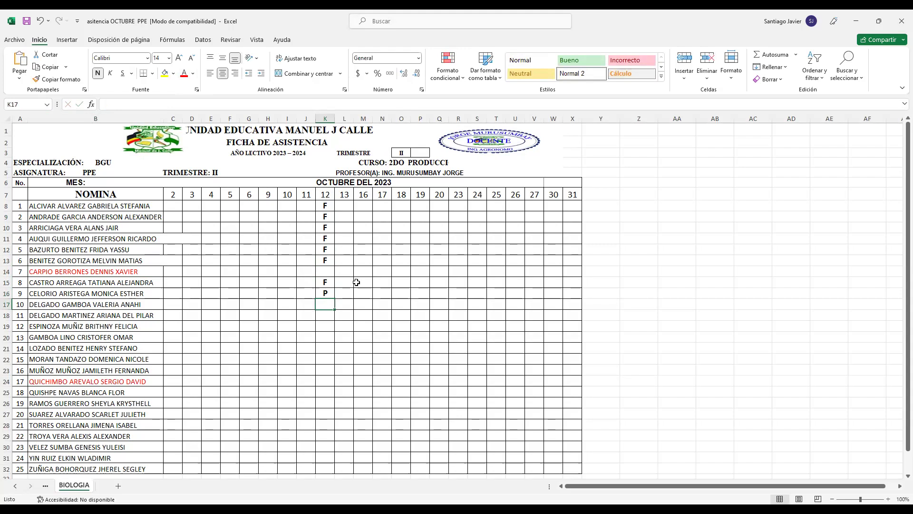
pyautogui.write('P')
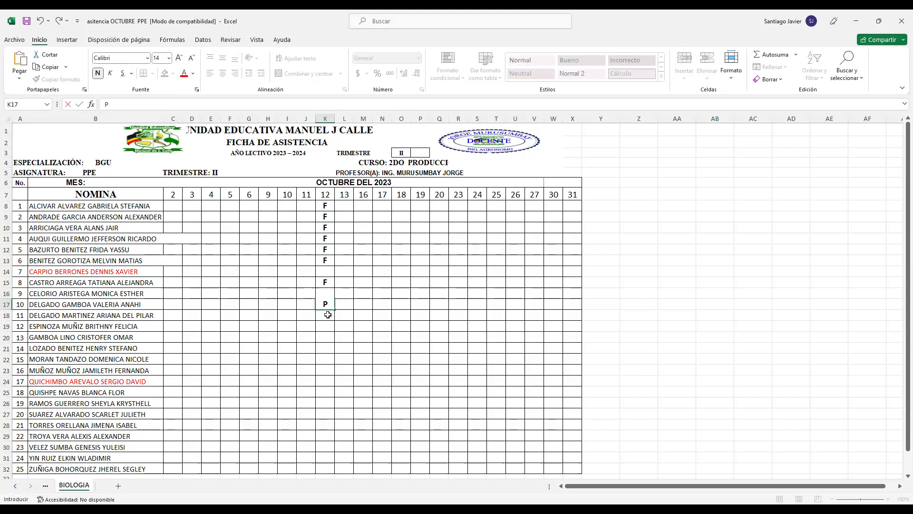
# Enter F for students 11 and 12 in the October 12 column, cells K18 and K19.
pyautogui.click(327, 315)
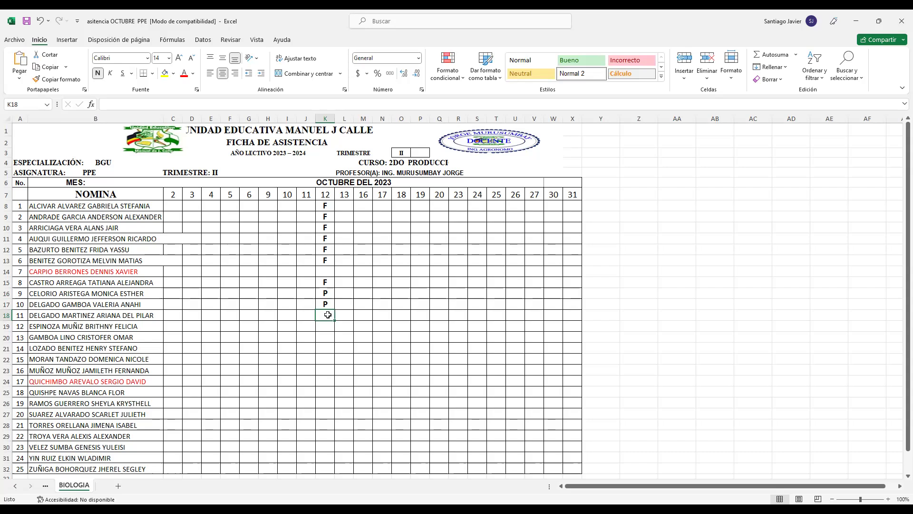
pyautogui.write('F')
pyautogui.click(326, 327)
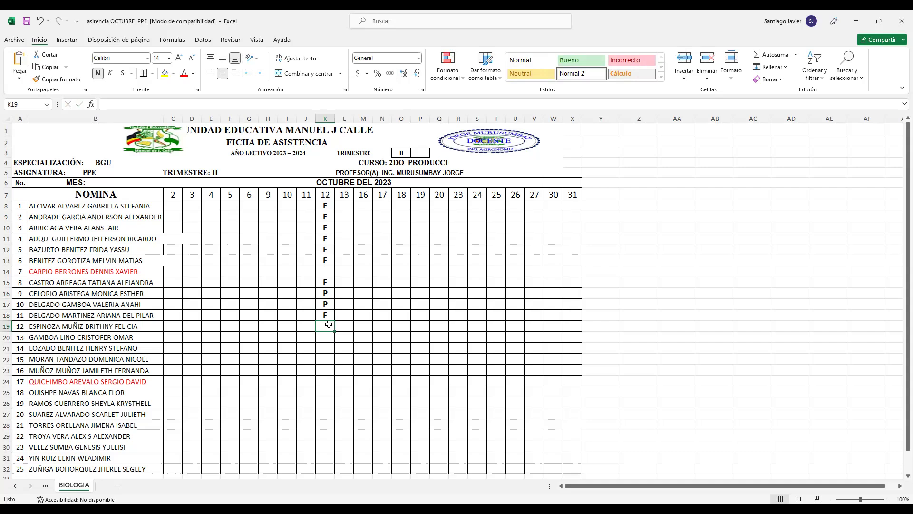
pyautogui.write('F')
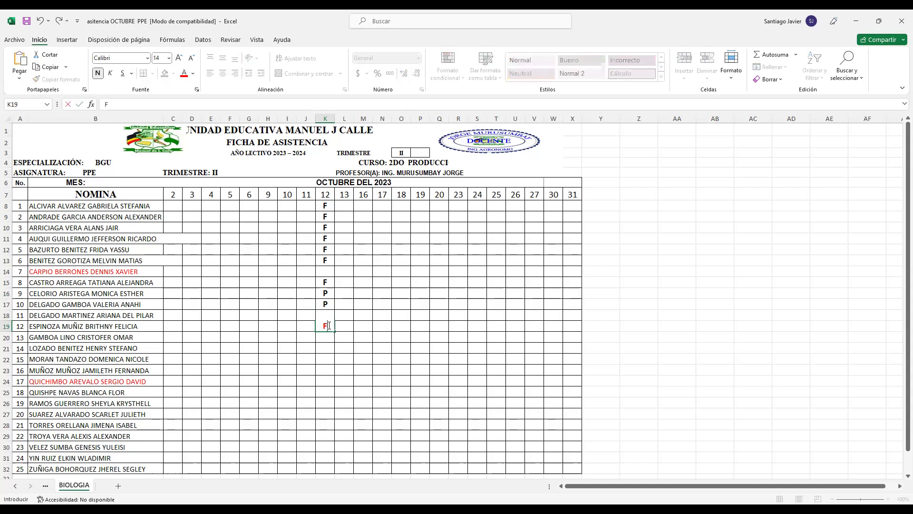
pyautogui.press('Return')
# Set the font colour of student 12's mark in cell K19 to black.
pyautogui.click(328, 325)
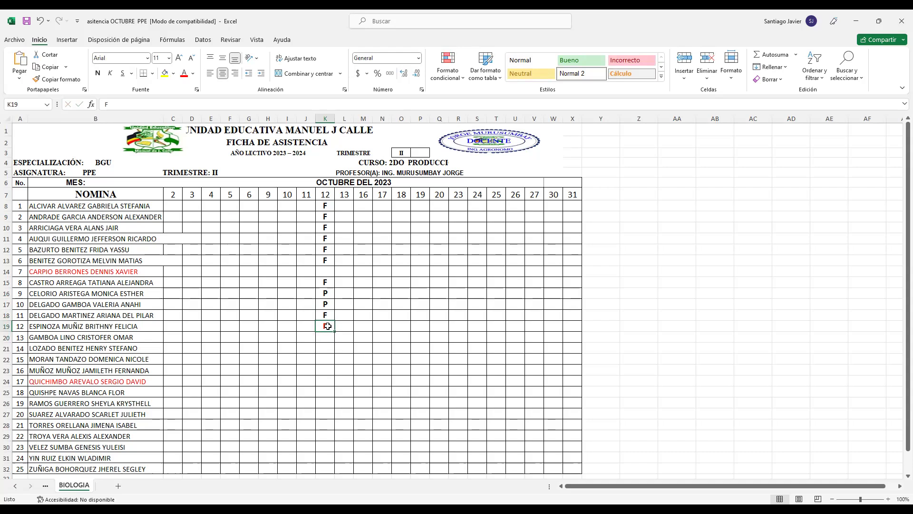
pyautogui.click(183, 73)
pyautogui.click(193, 73)
pyautogui.click(193, 112)
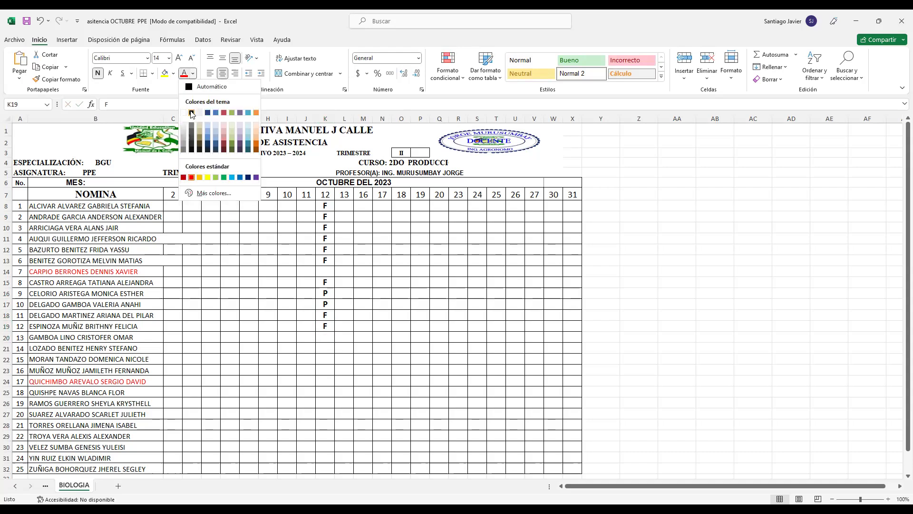
# In the October 12 column, enter F for students 13 and 14 and P for student 15, cells K20 to K22.
pyautogui.click(321, 337)
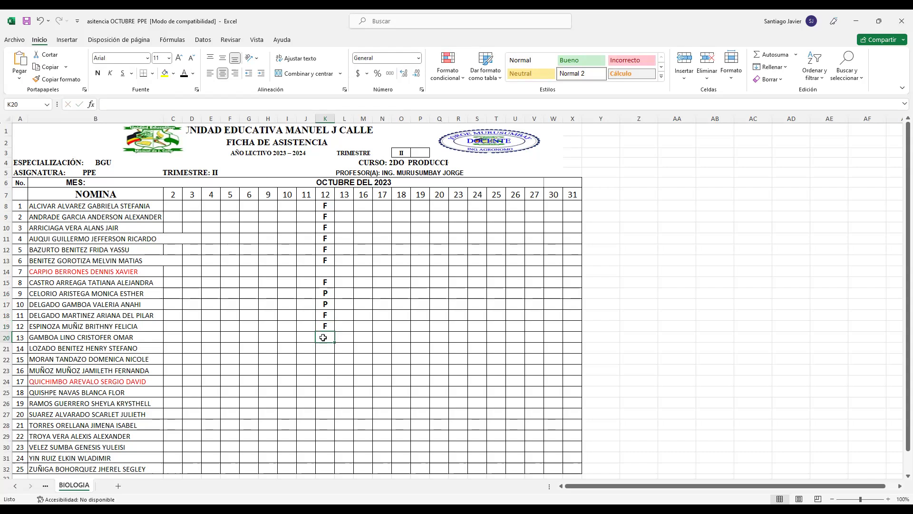
pyautogui.write('F')
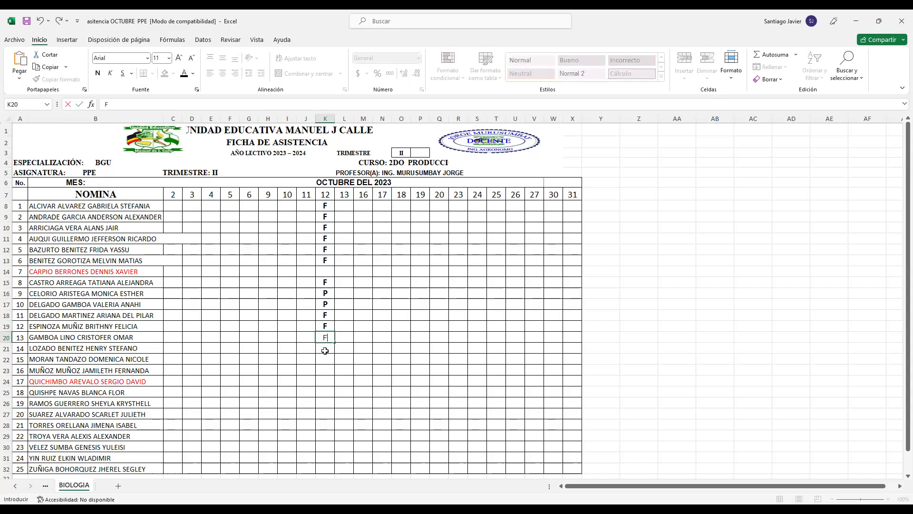
pyautogui.click(325, 351)
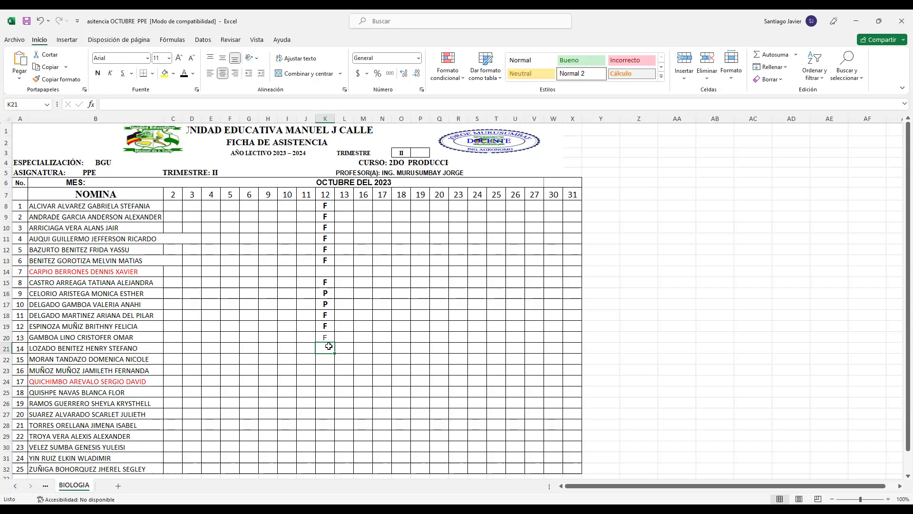
pyautogui.write('F')
pyautogui.click(328, 357)
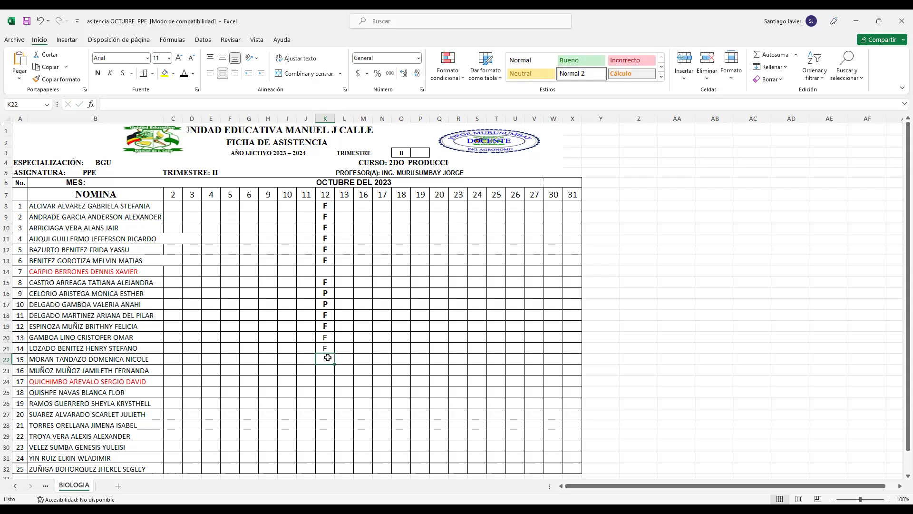
pyautogui.write('P')
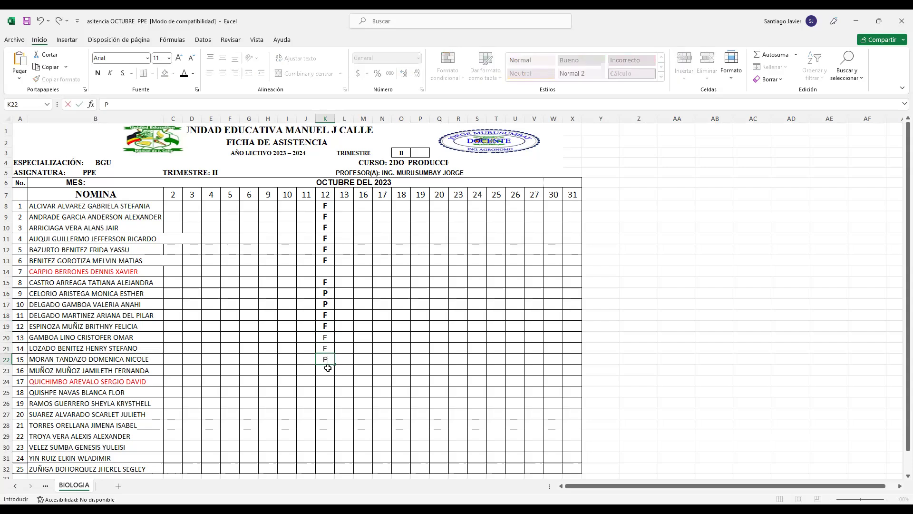
# Enter F for students 16, 18 and 19 in the October 12 column, cells K23, K25 and K26, leaving student 17 blank.
pyautogui.click(327, 368)
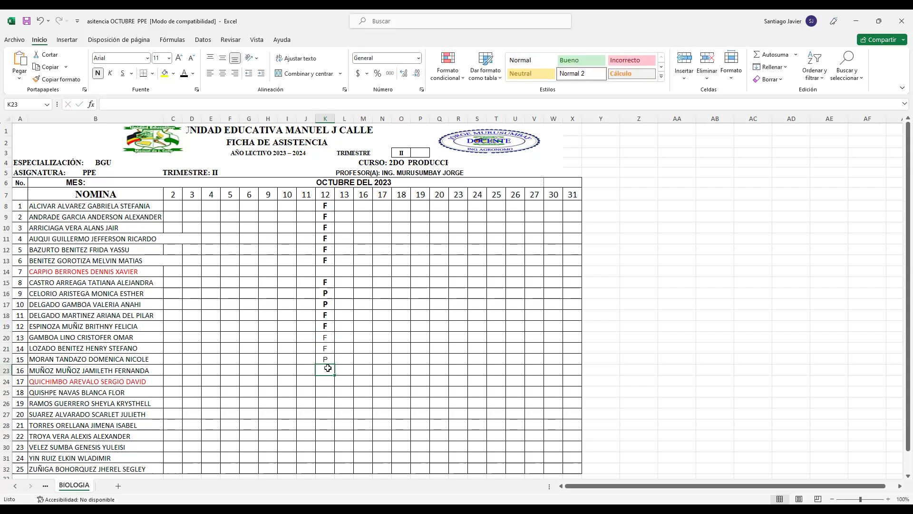
pyautogui.write('F')
pyautogui.scroll(-1, 328, 367)
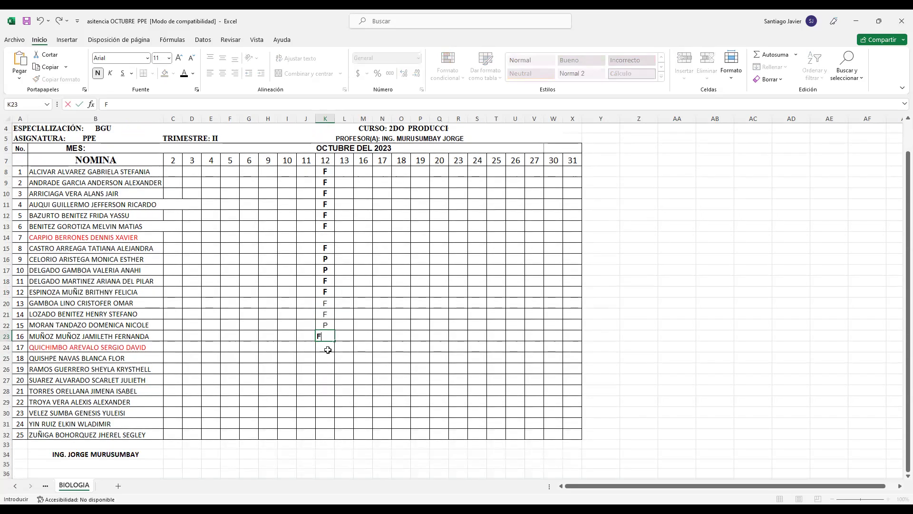
pyautogui.click(328, 359)
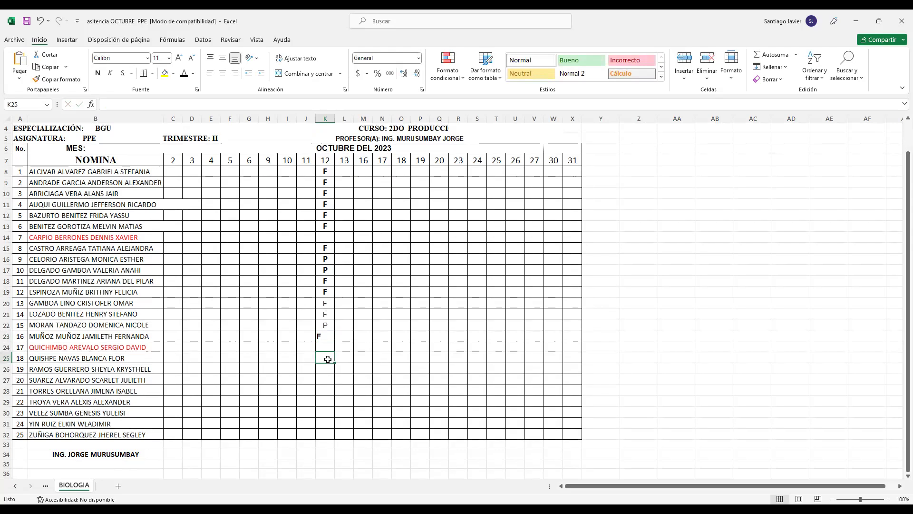
pyautogui.write('F')
pyautogui.click(329, 370)
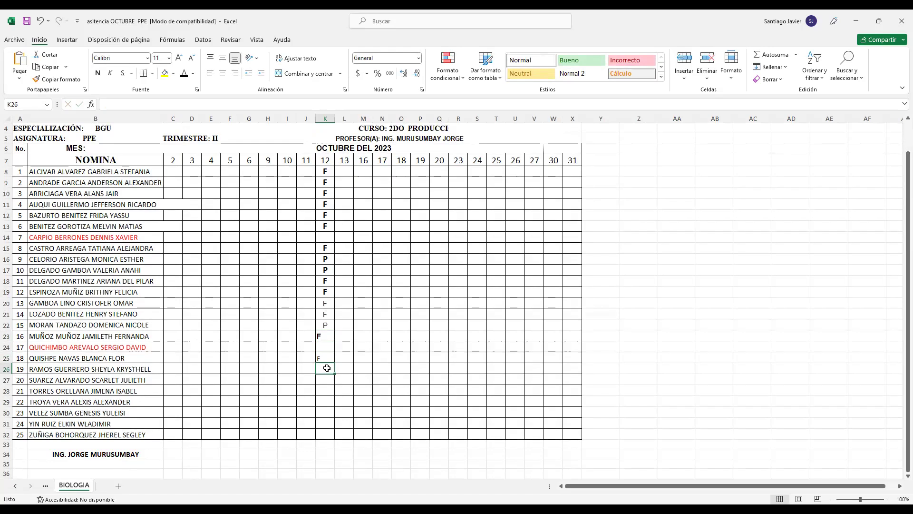
pyautogui.write('F')
pyautogui.click(327, 378)
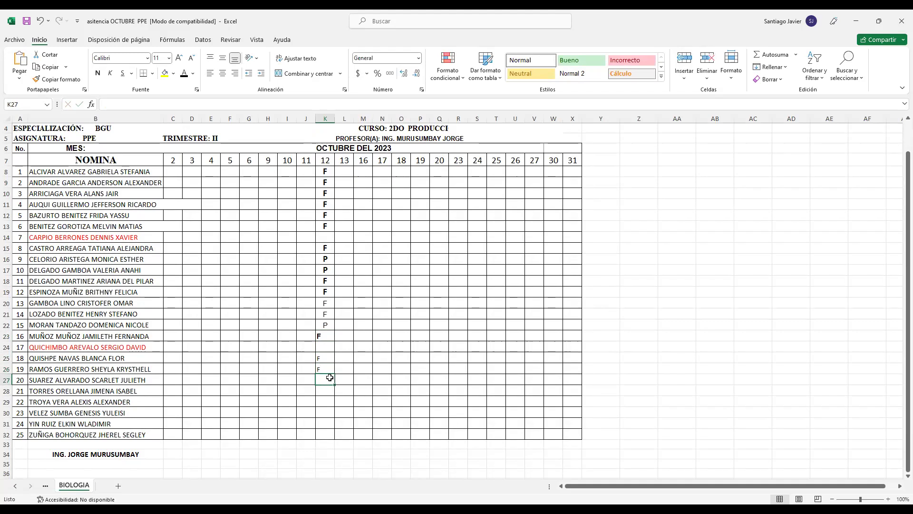
# Enter F for students 20 to 25 in the October 12 column, cells K27 to K32.
pyautogui.write('F')
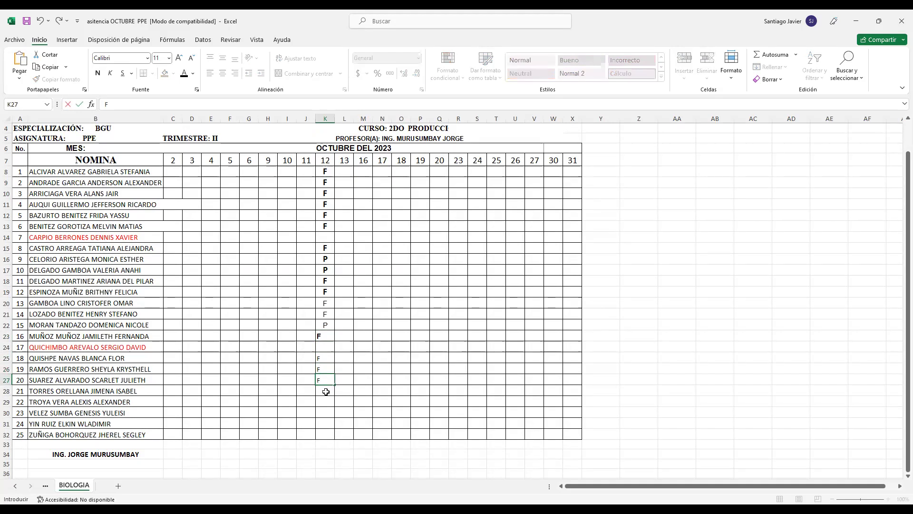
pyautogui.click(326, 391)
pyautogui.write('F')
pyautogui.click(324, 402)
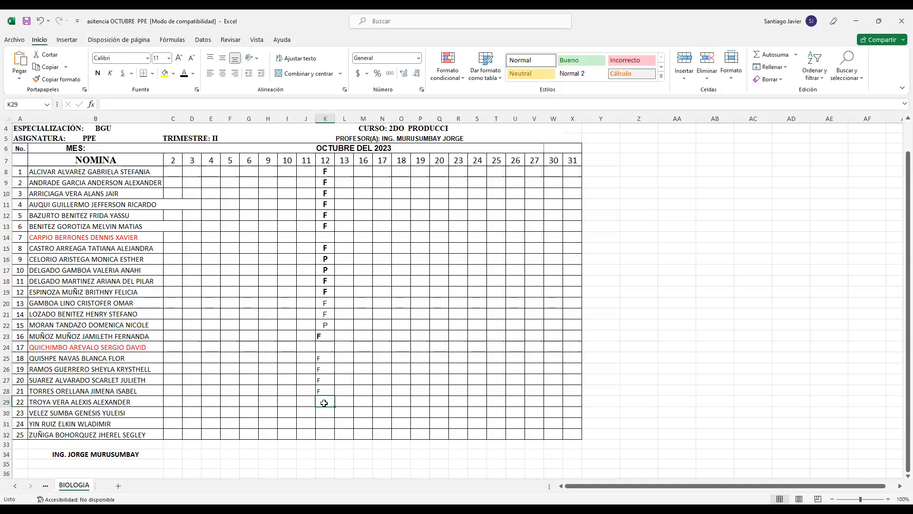
pyautogui.write('F')
pyautogui.click(330, 411)
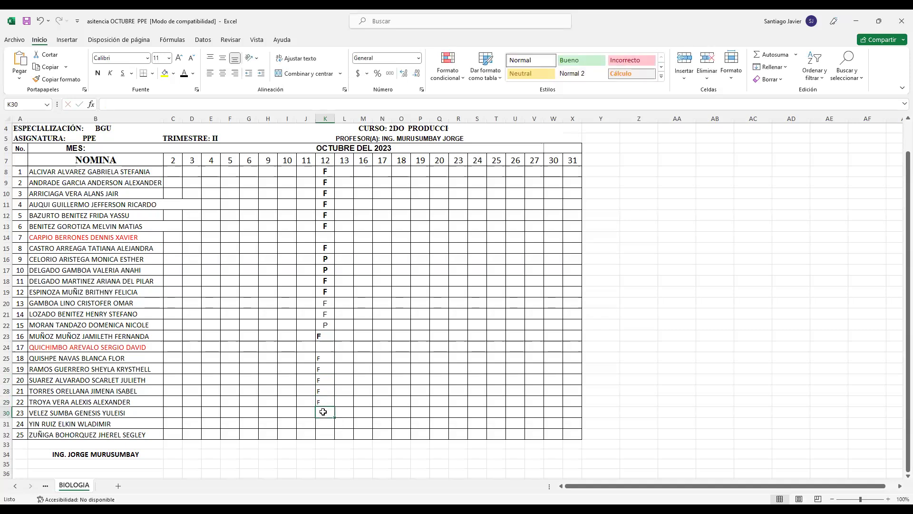
pyautogui.write('F')
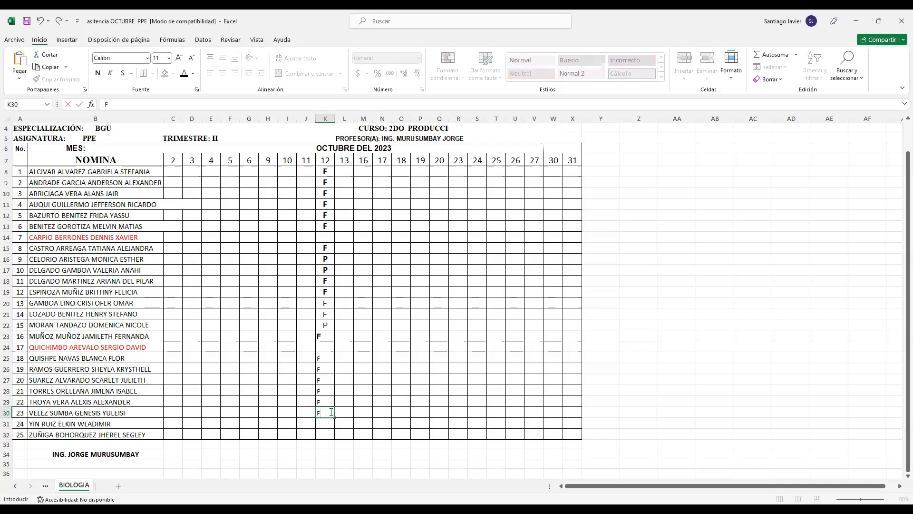
pyautogui.click(327, 424)
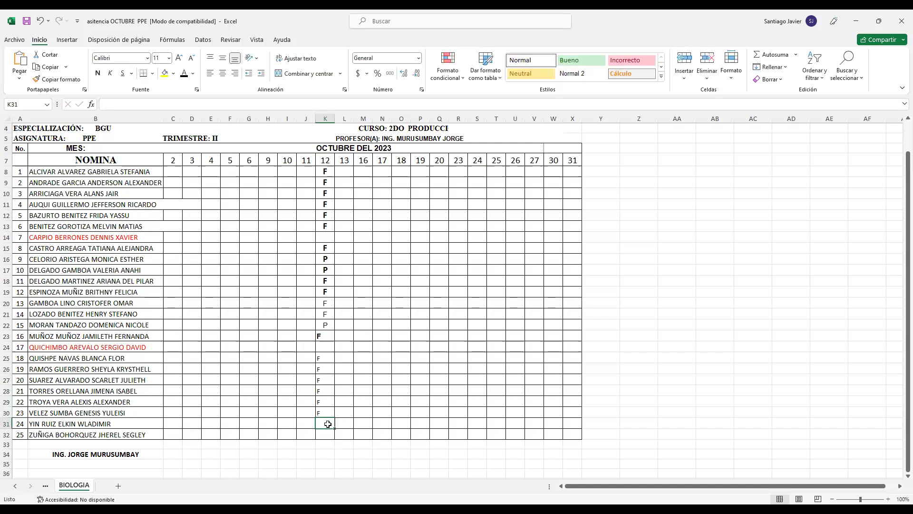
pyautogui.write('F')
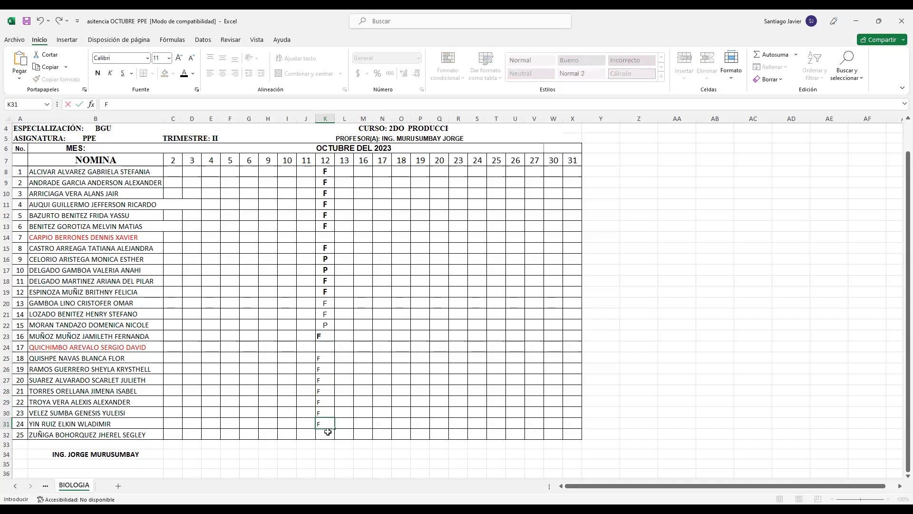
pyautogui.press('Return')
pyautogui.write('F')
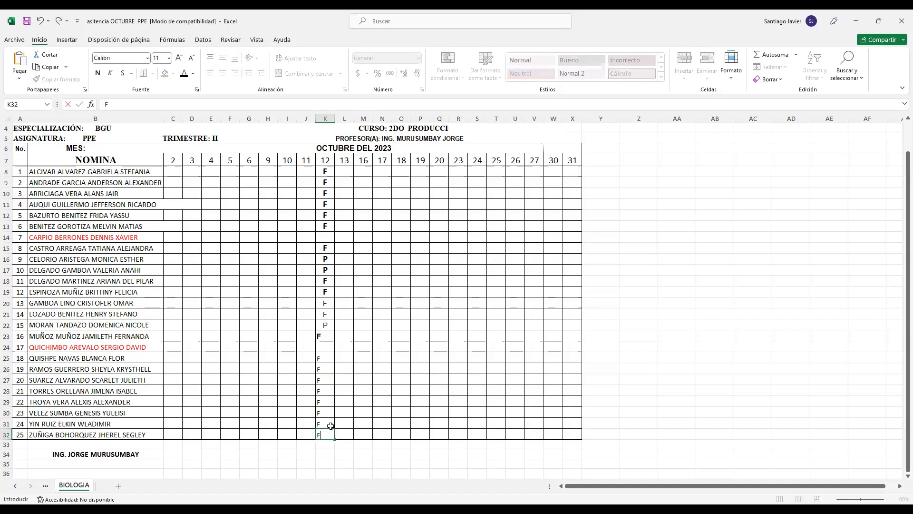
pyautogui.click(358, 401)
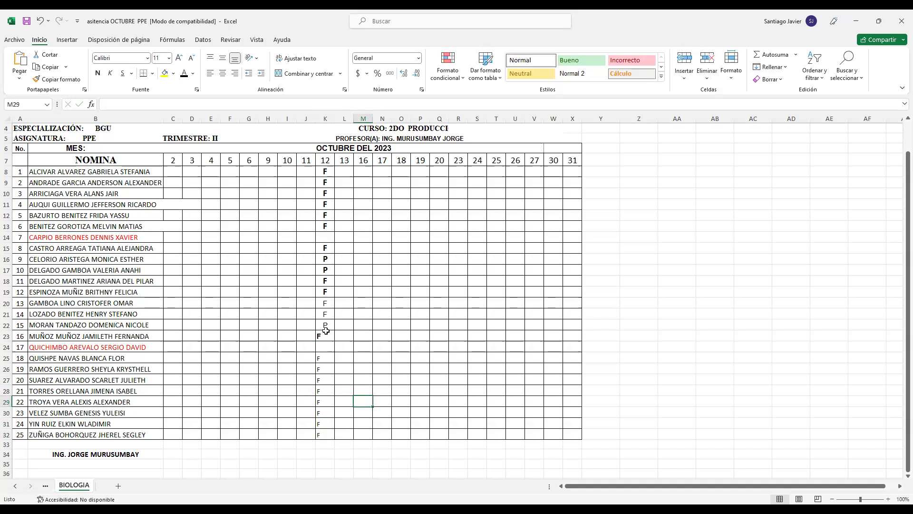
# Centre the October 12 marks in cells K8 to K32 horizontally and remove their bold formatting.
pyautogui.moveTo(326, 174); pyautogui.dragTo(326, 434)
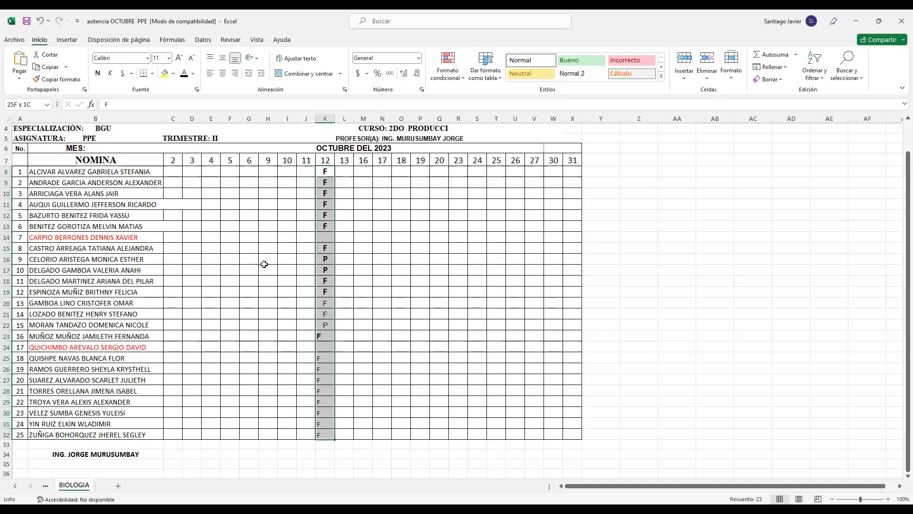
pyautogui.click(222, 73)
pyautogui.click(222, 73)
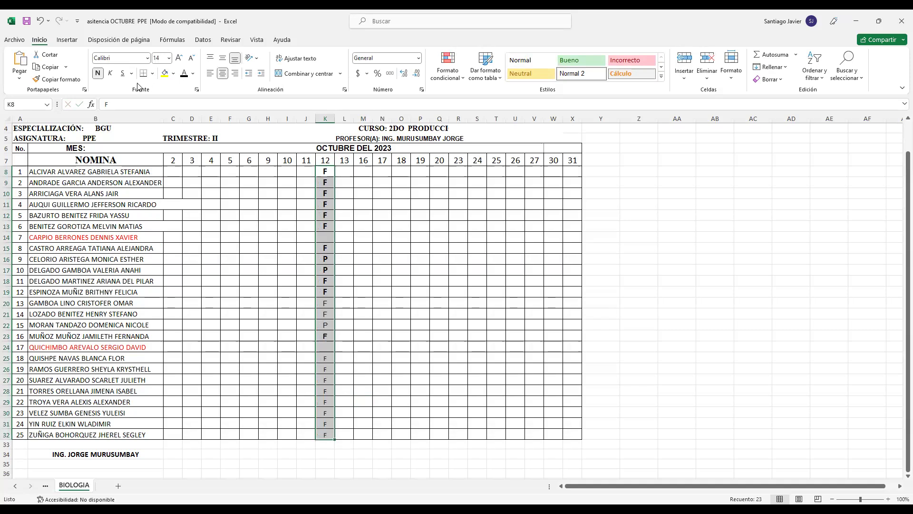
pyautogui.click(98, 74)
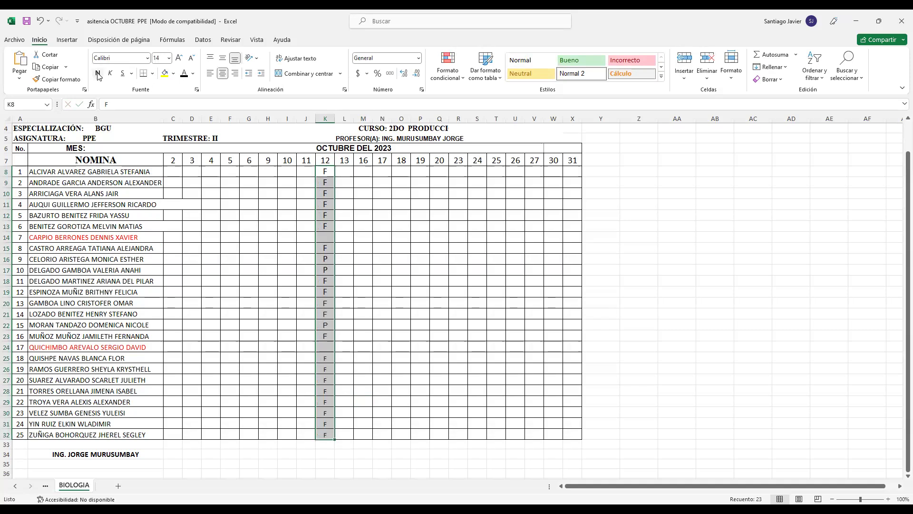
pyautogui.click(356, 268)
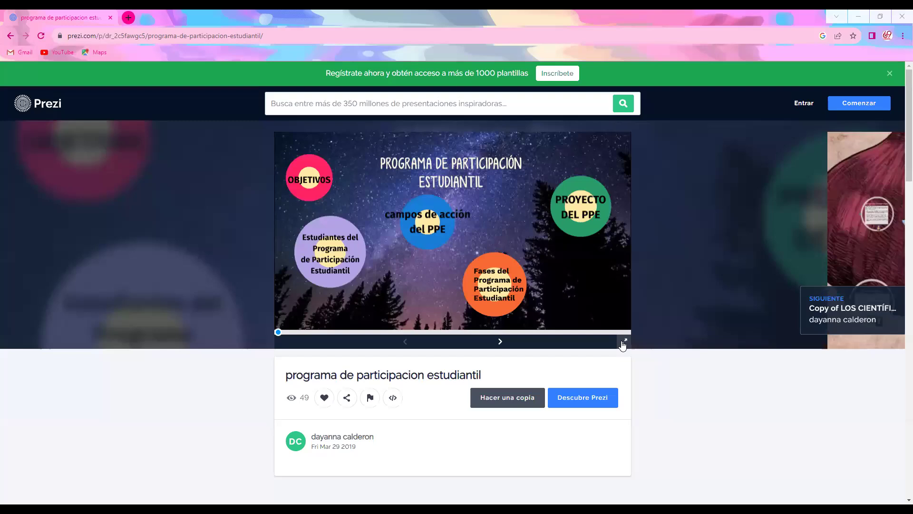
# Show the Prezi presentation "programa de participacion estudiantil" full screen and view the objectives section, returning to the overview.
pyautogui.click(624, 343)
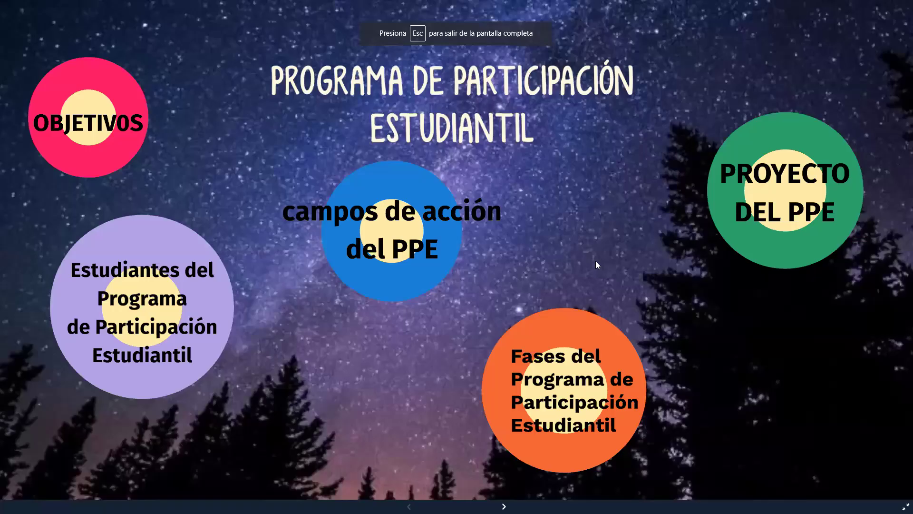
pyautogui.press('Right')
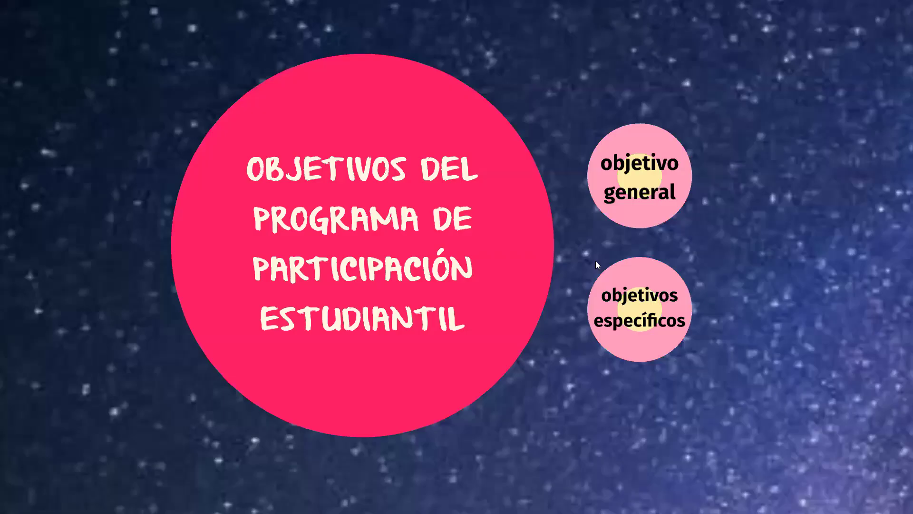
pyautogui.press('Left')
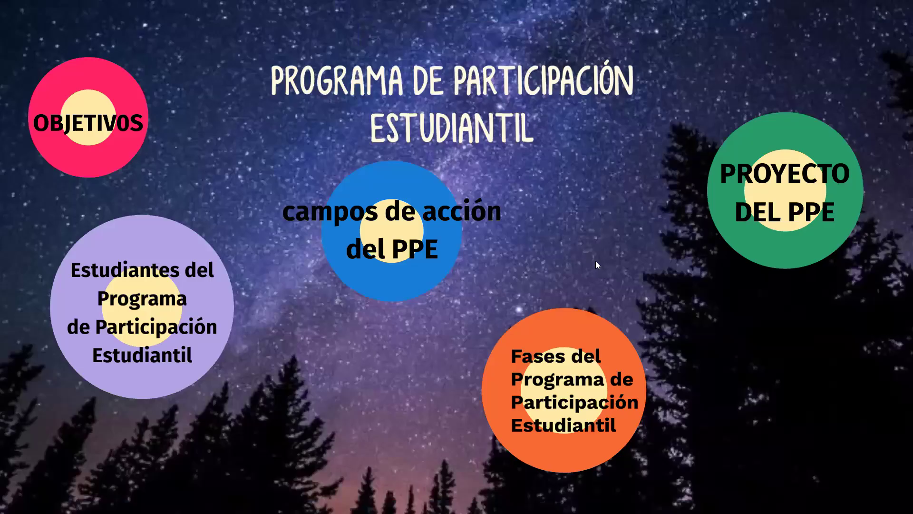